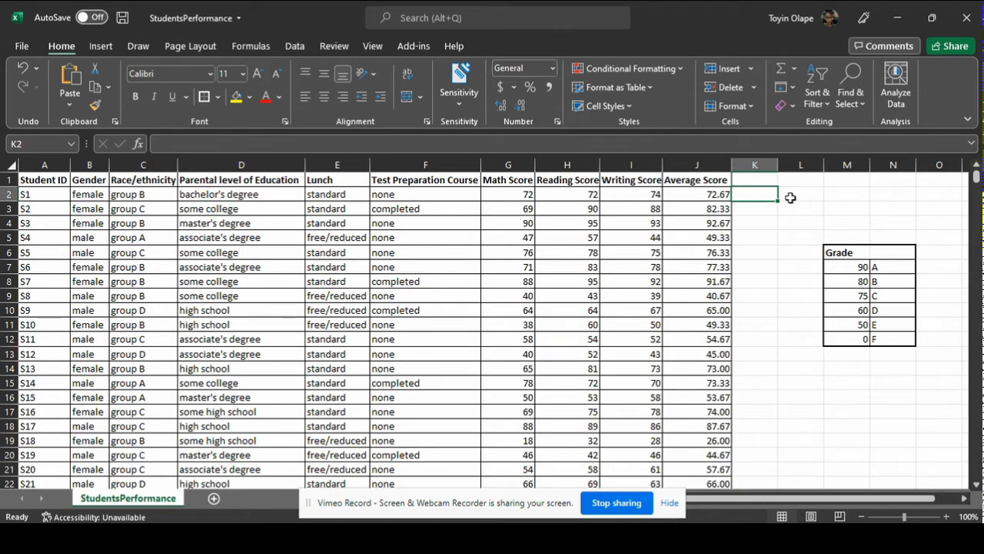
# Start an XLOOKUP formula in K2 with the first student's average score, J2, as the lookup value.
pyautogui.write('=')
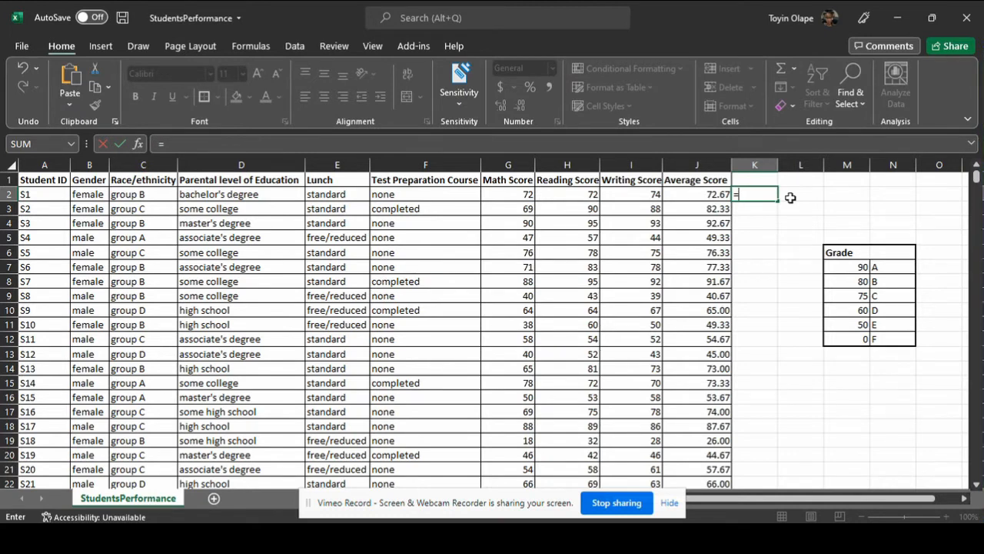
pyautogui.write('xl')
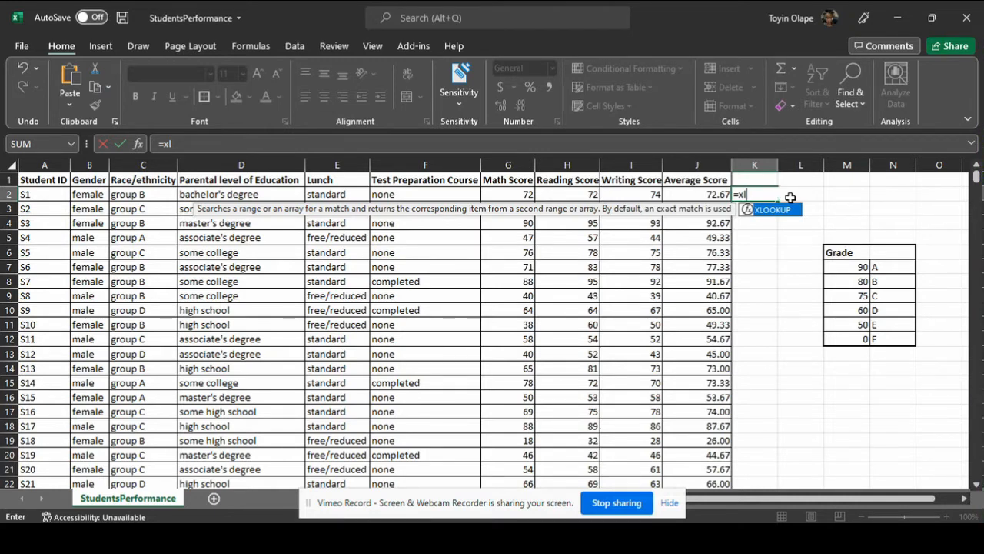
pyautogui.press('Tab')
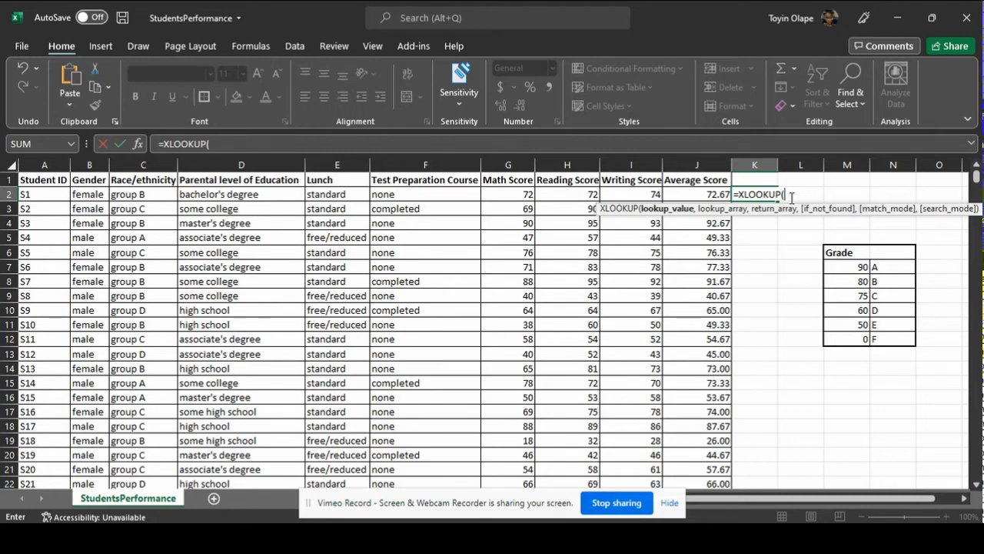
pyautogui.click(704, 194)
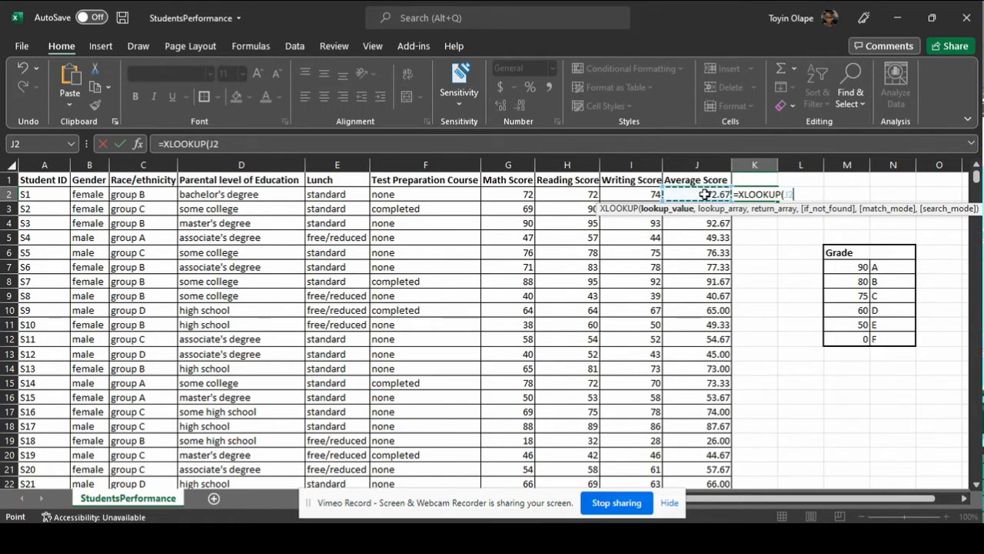
pyautogui.write(',')
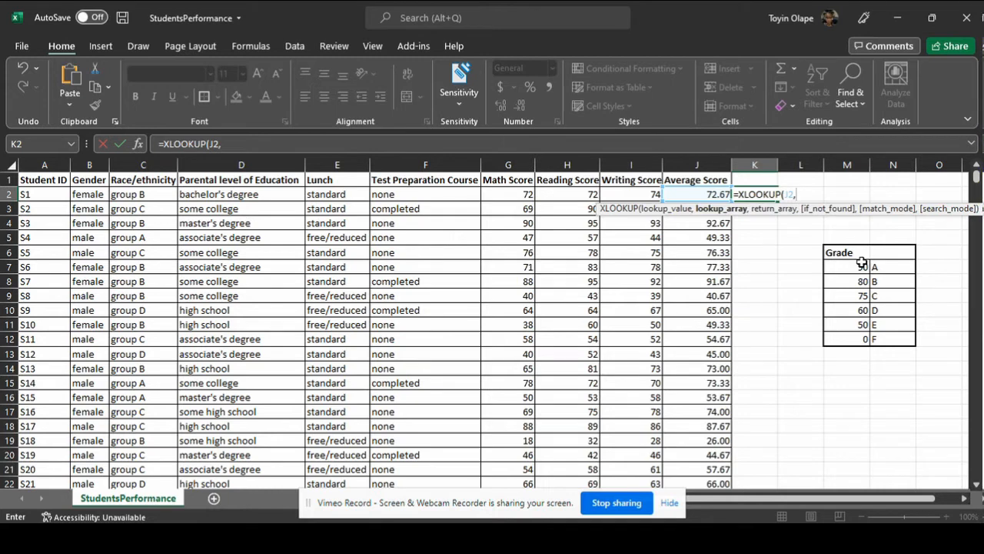
# Set the XLOOKUP lookup array to the grade thresholds as the absolute range $M$7:$M$12.
pyautogui.moveTo(856, 265); pyautogui.dragTo(850, 337)
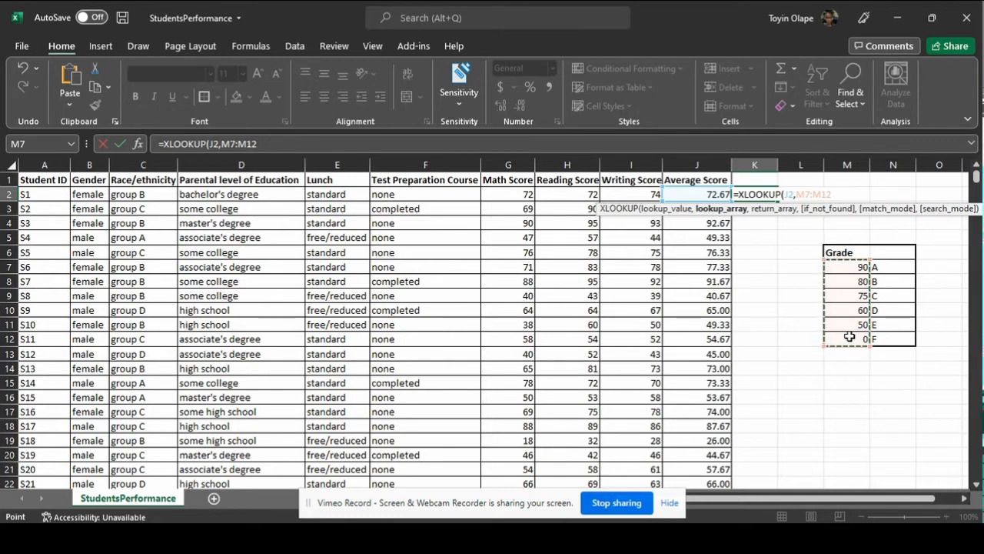
pyautogui.click(233, 146)
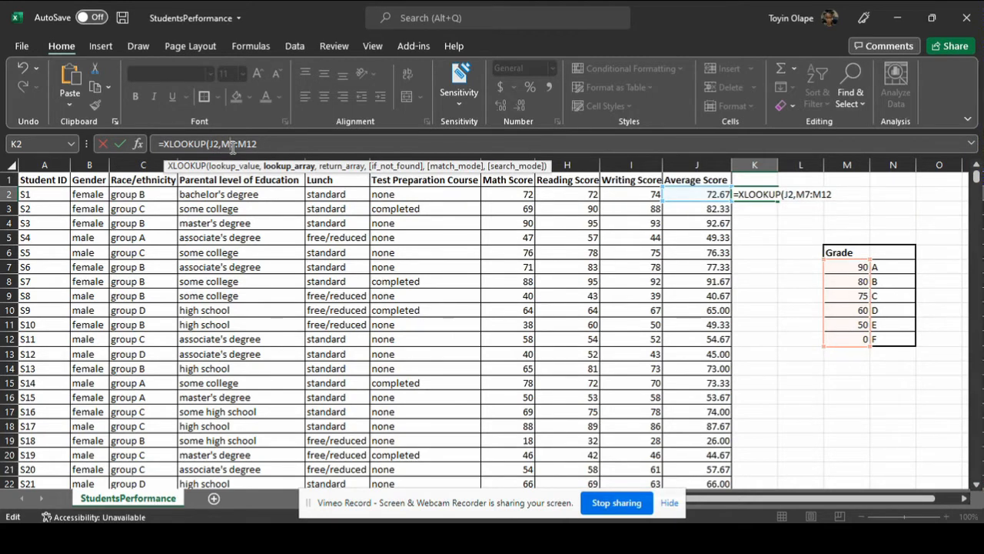
pyautogui.press('F4')
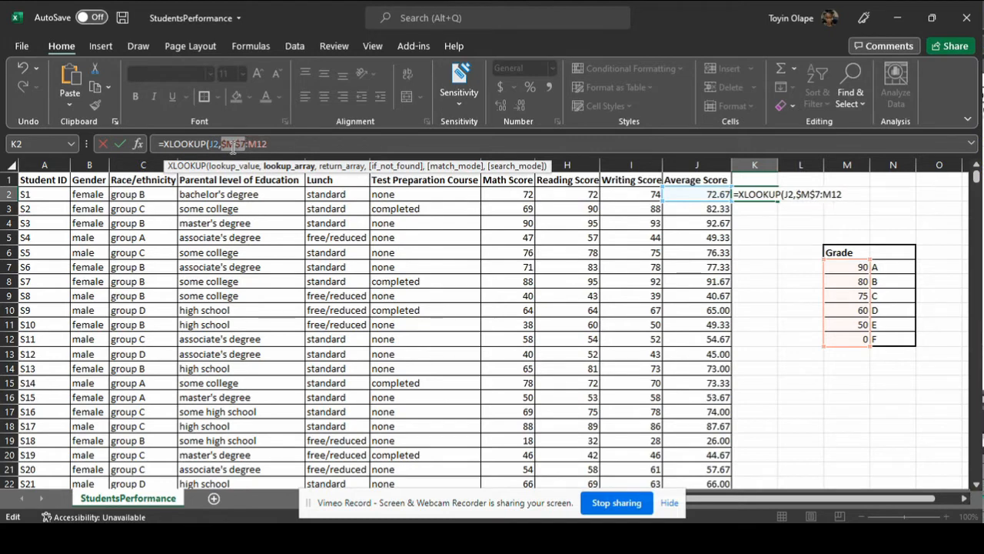
pyautogui.click(254, 143)
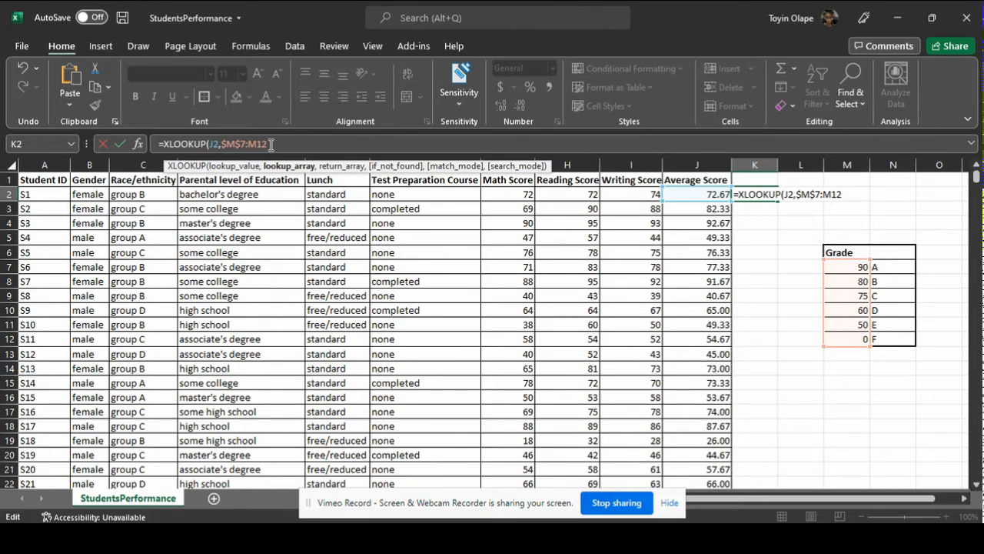
pyautogui.press('F4')
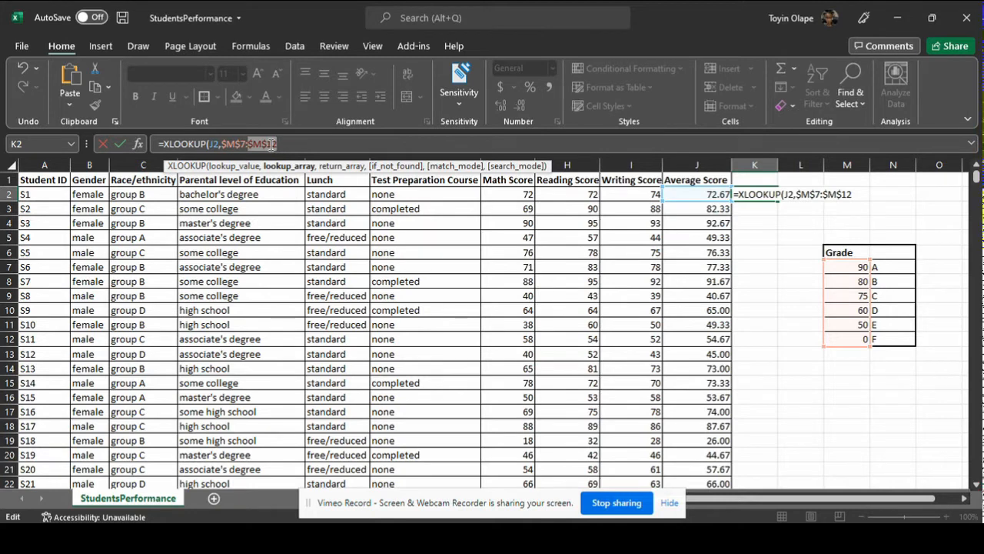
pyautogui.click(311, 143)
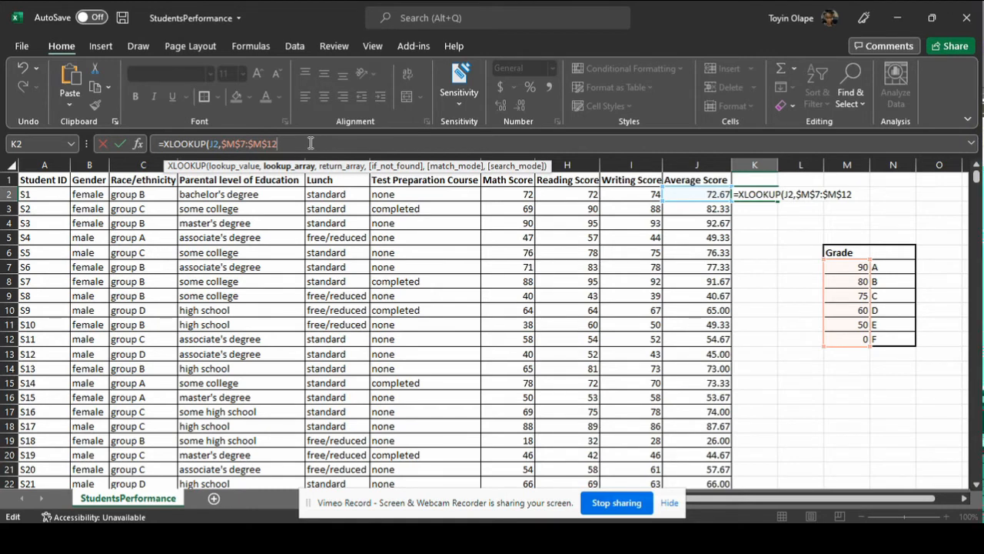
pyautogui.write(',')
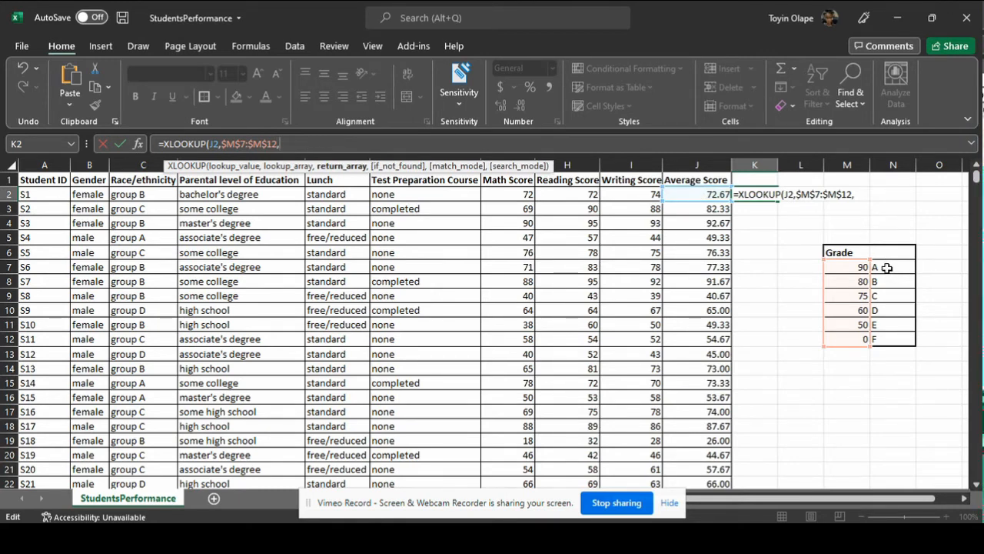
# Set the XLOOKUP return array to the letter grades as the absolute range $N$7:$N$12.
pyautogui.moveTo(887, 267); pyautogui.dragTo(882, 337)
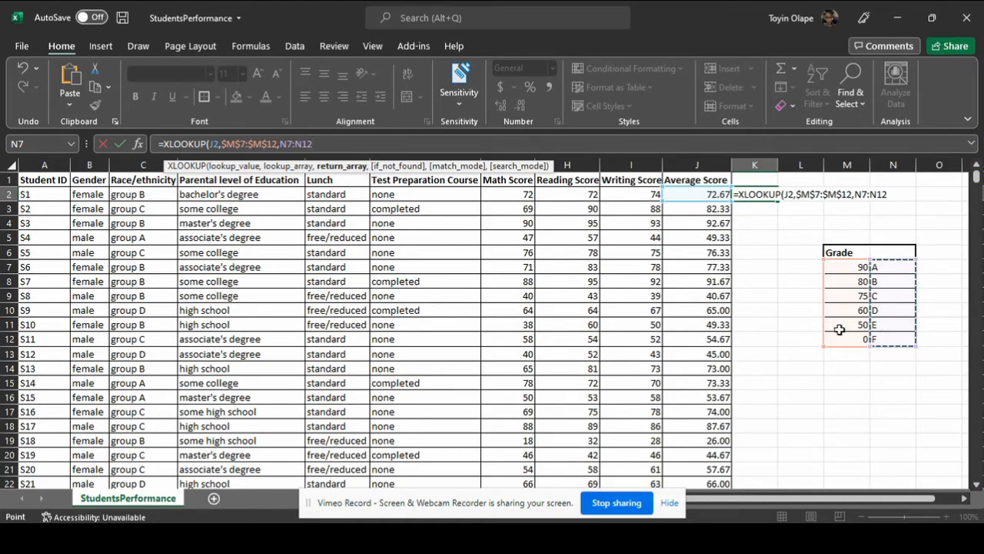
pyautogui.click(288, 143)
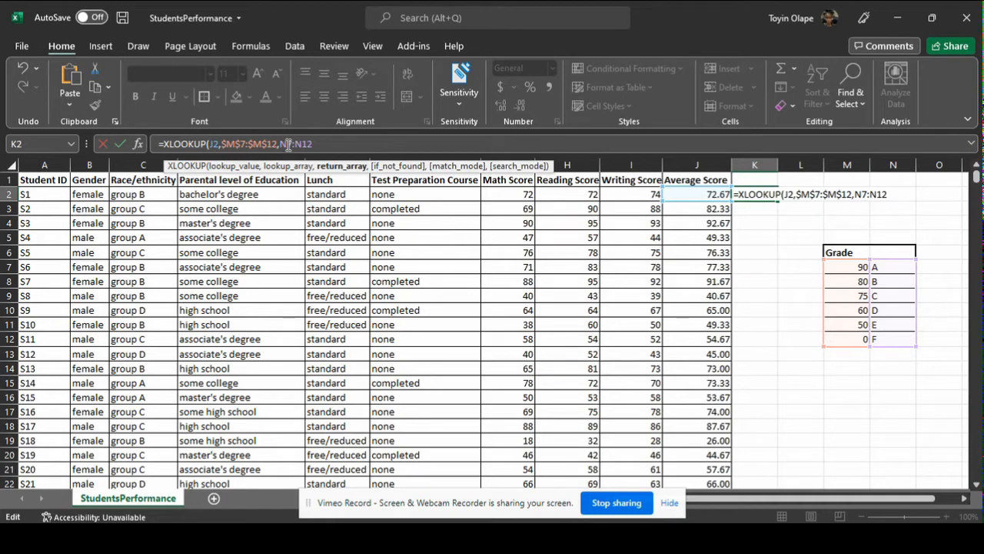
pyautogui.press('F4')
pyautogui.click(313, 144)
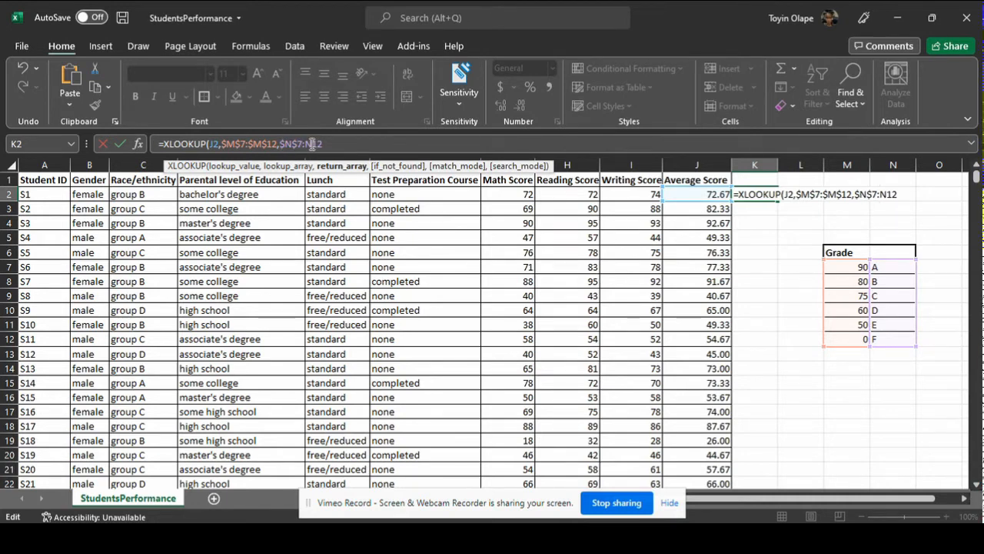
pyautogui.press('F4')
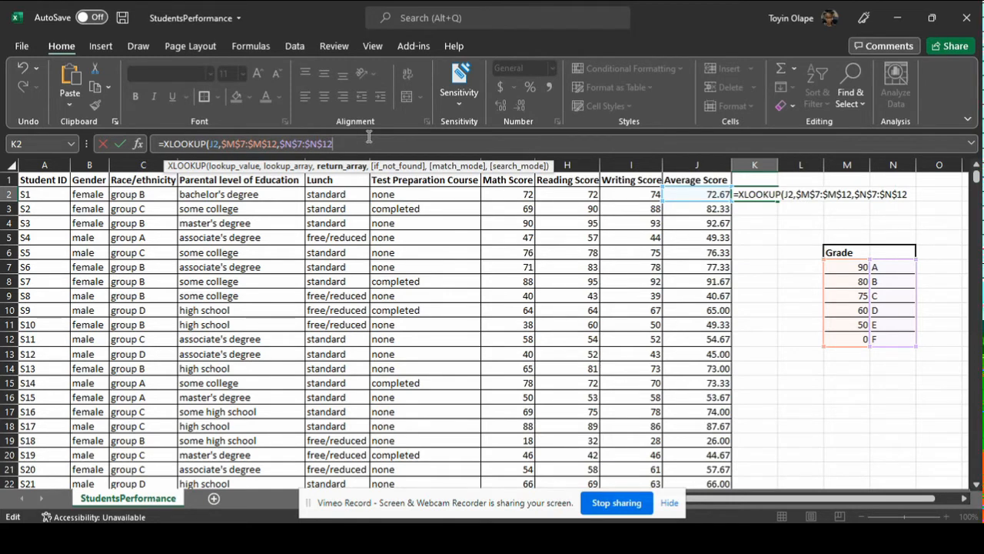
pyautogui.write(',')
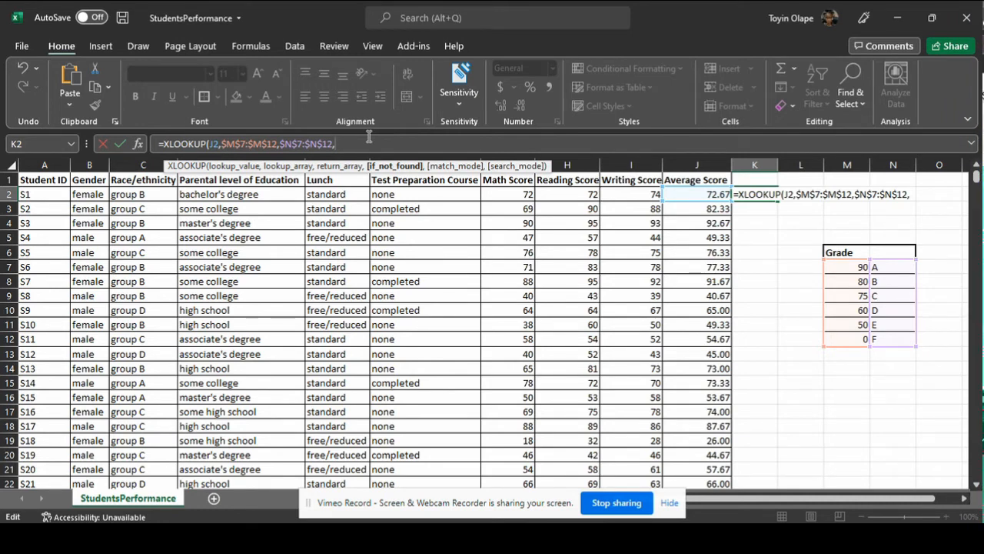
# Leave the if_not_found argument empty, set the match mode to -1 (exact match or next smaller item), and complete the K2 formula.
pyautogui.write(',')
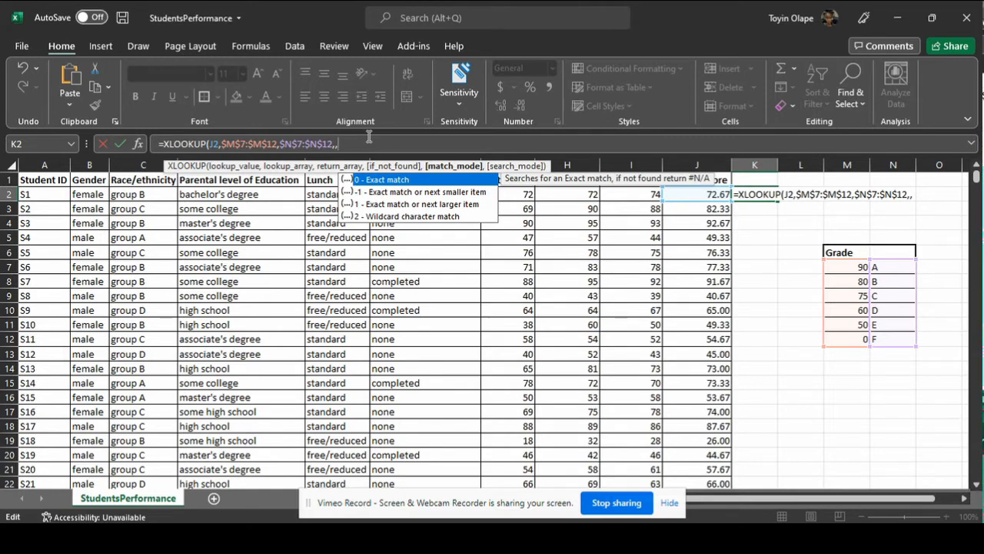
pyautogui.press('Down')
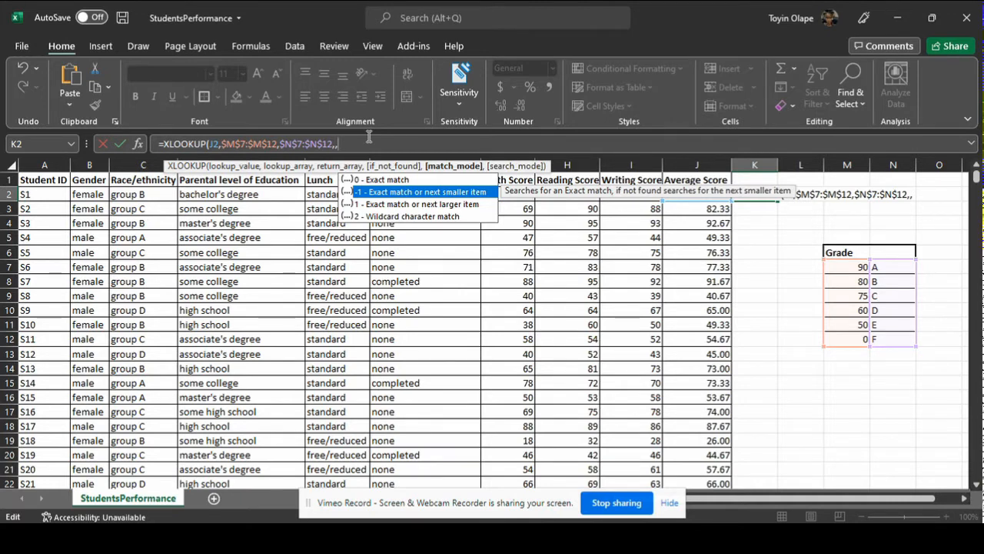
pyautogui.doubleClick(374, 192)
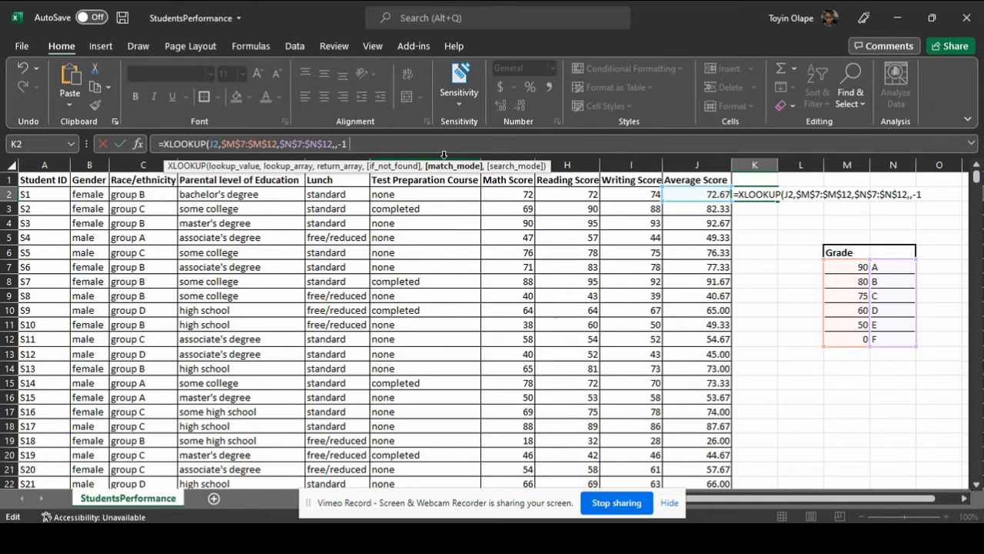
pyautogui.write(',')
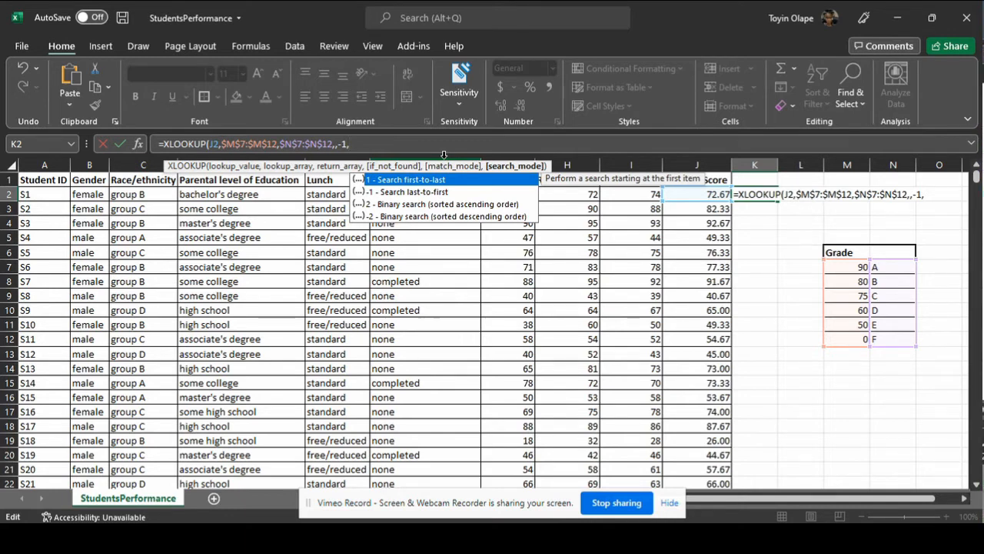
pyautogui.press('BackSpace')
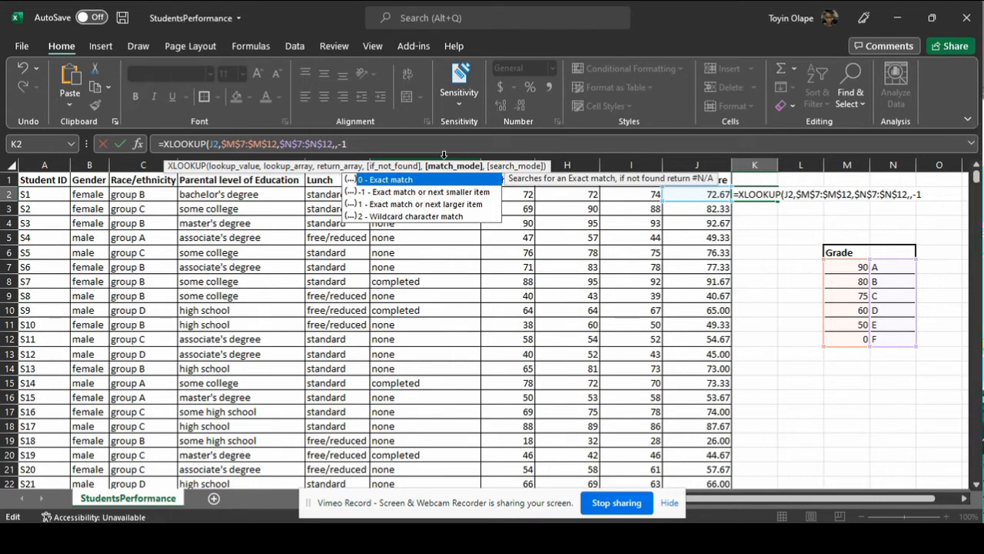
pyautogui.write(')')
pyautogui.press('Return')
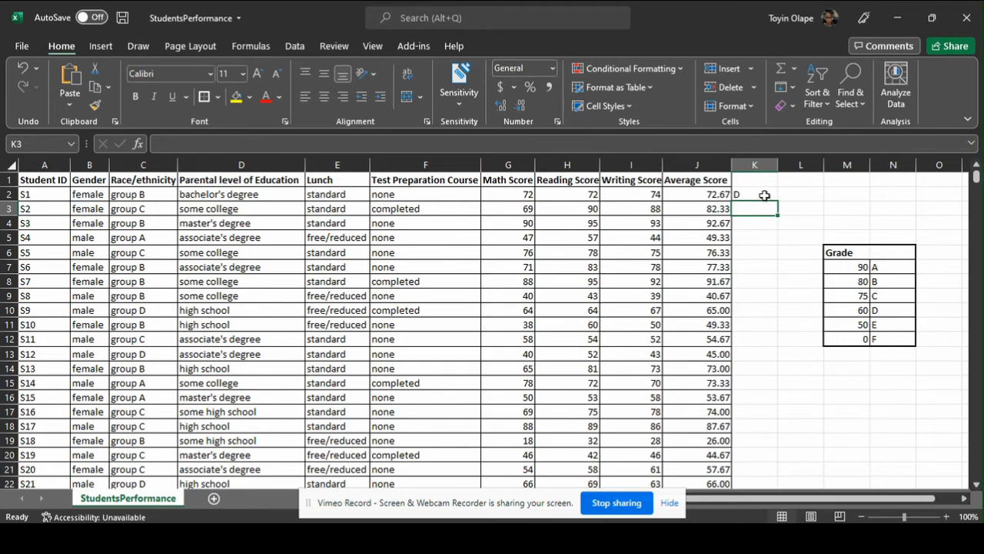
# Fill the K2 grade formula down column K for all student rows.
pyautogui.click(762, 194)
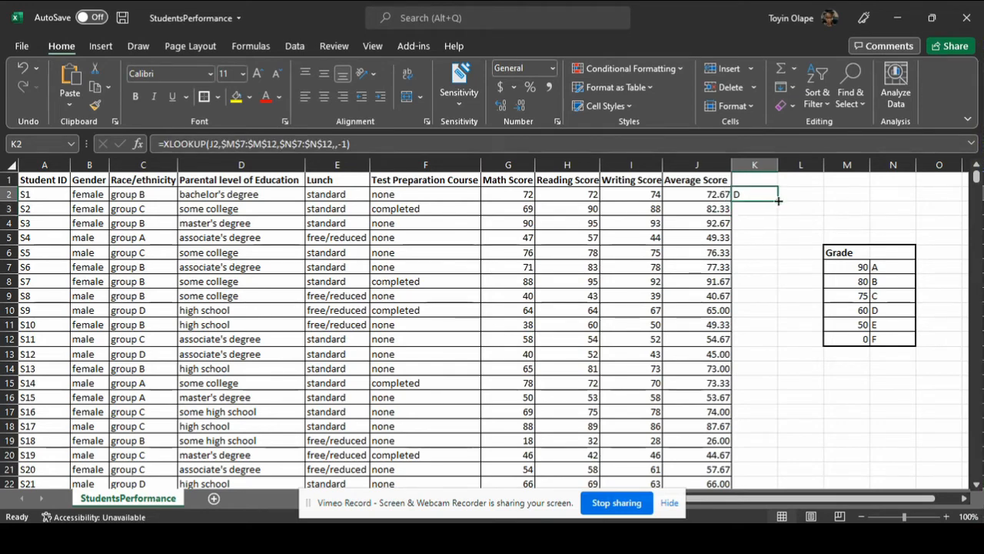
pyautogui.doubleClick(778, 201)
pyautogui.moveTo(977, 177); pyautogui.dragTo(845, 238)
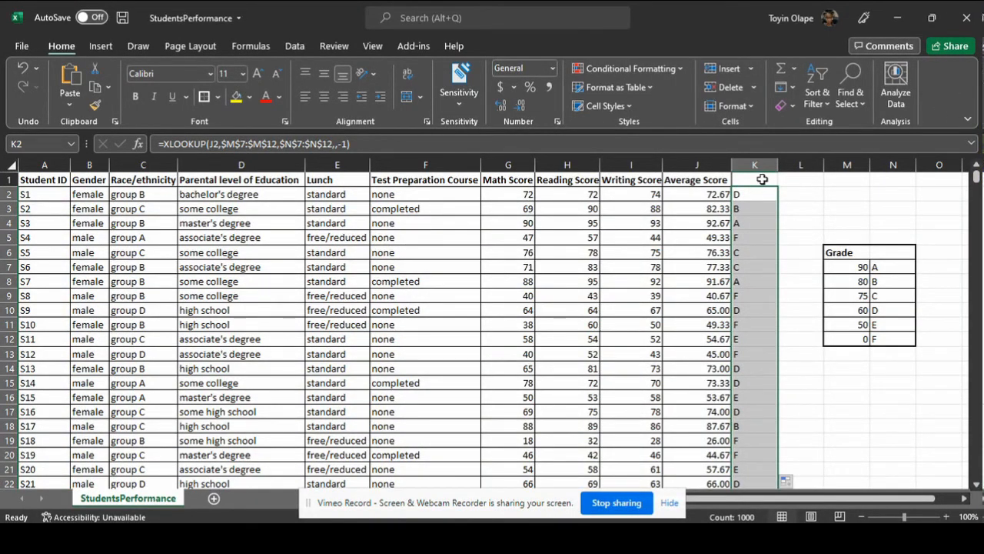
pyautogui.click(762, 179)
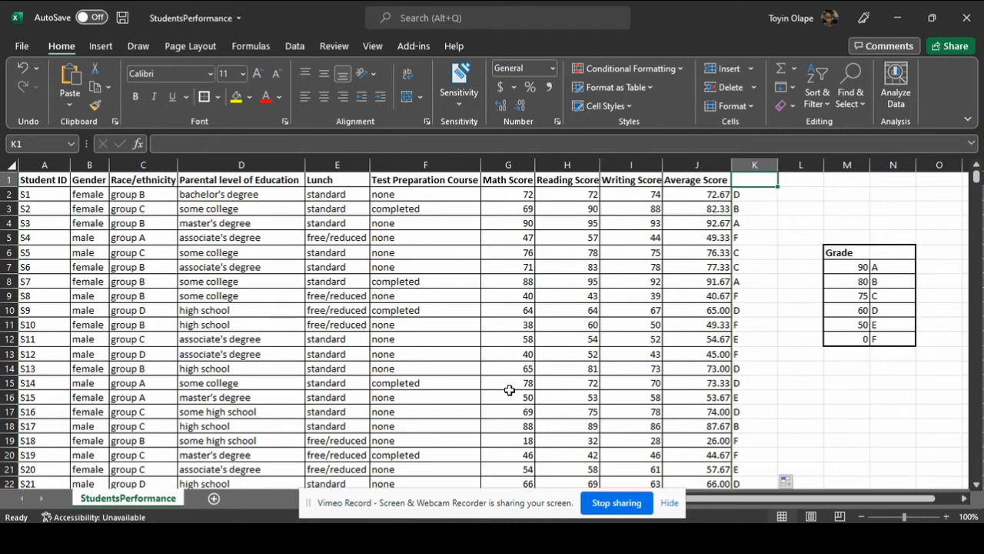
pyautogui.click(640, 380)
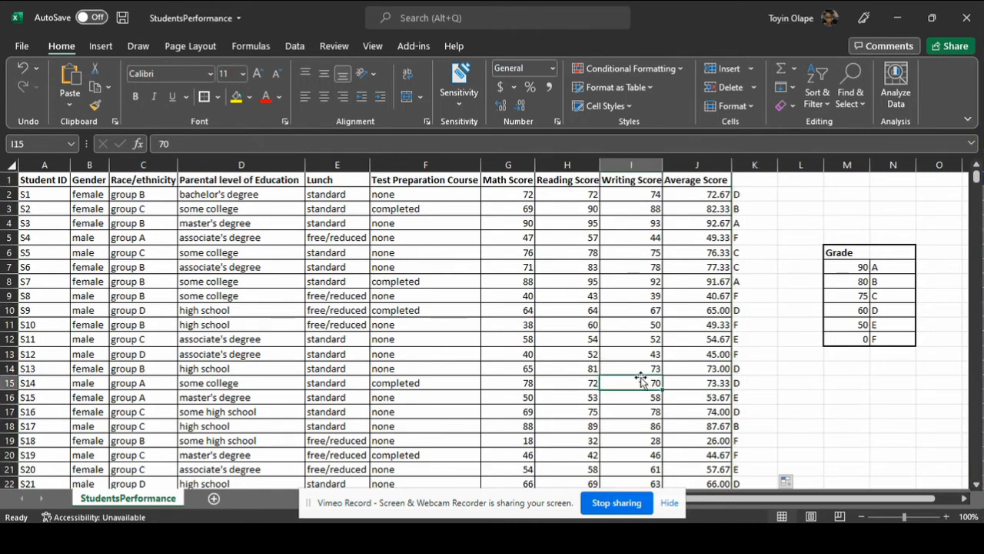